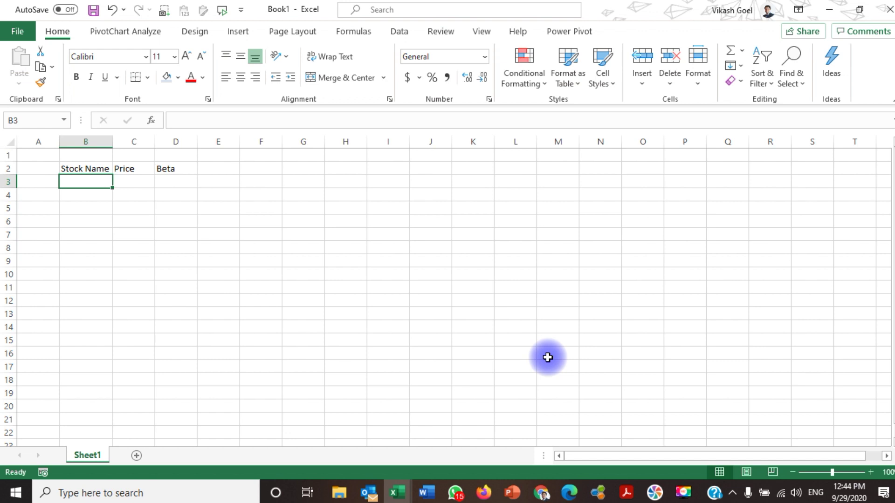
Enter the stock names Reliance Industries, ITC Ltd, Wipro Ltd and Tata Motors in cells B3 to B6
{"action": "type", "text": "eliance"}
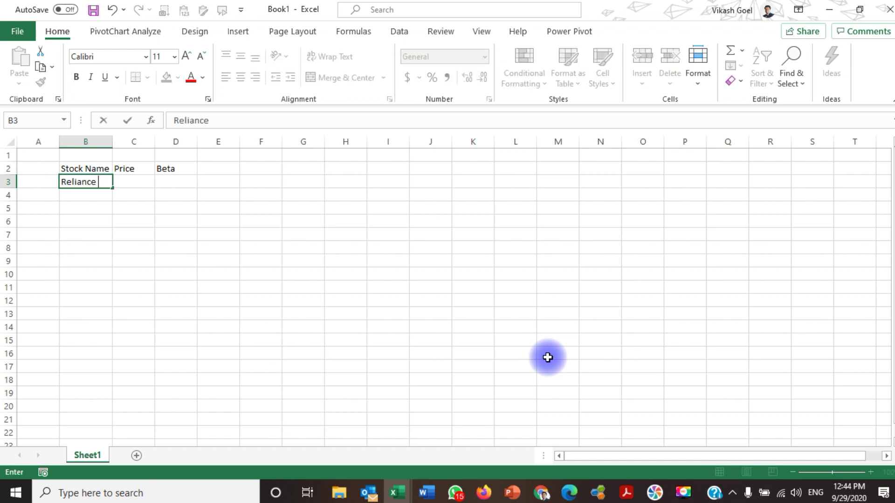
{"action": "type", "text": " Industries"}
{"action": "key", "text": "Return"}
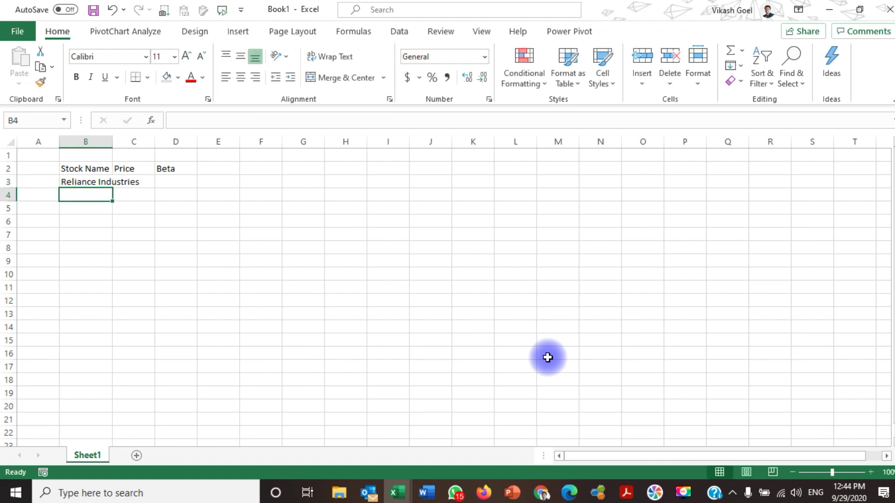
{"action": "type", "text": "ITC Ltd"}
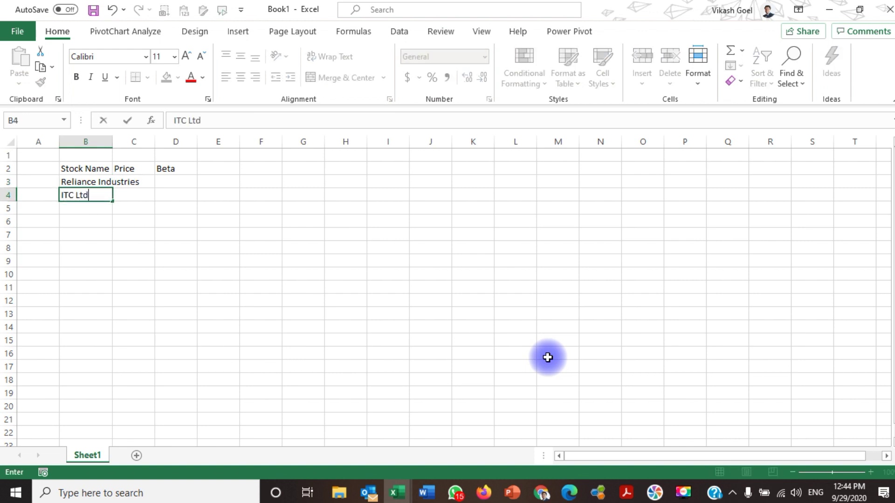
{"action": "key", "text": "Return"}
{"action": "type", "text": "Wipro"}
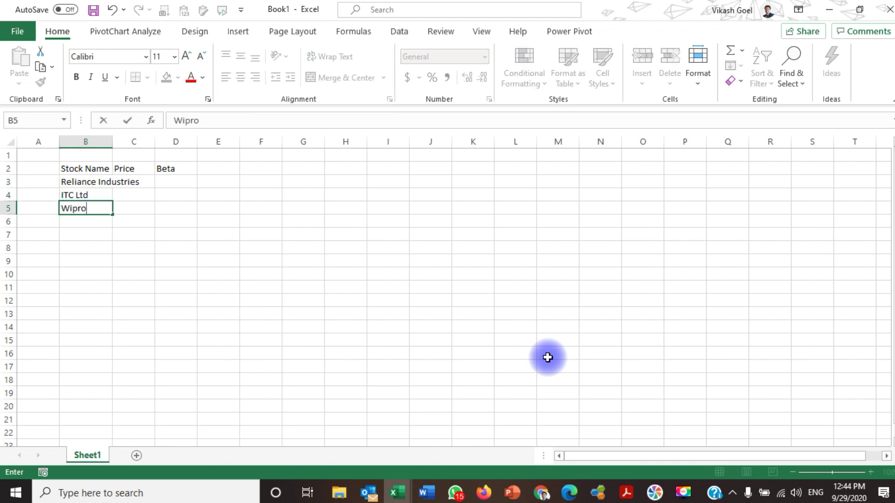
{"action": "type", "text": " Ltd"}
{"action": "key", "text": "Return"}
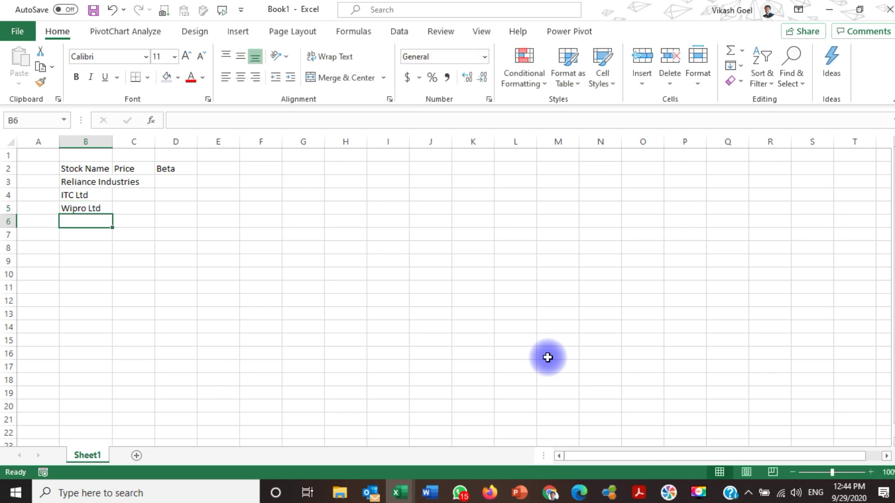
{"action": "type", "text": "Tata Motors"}
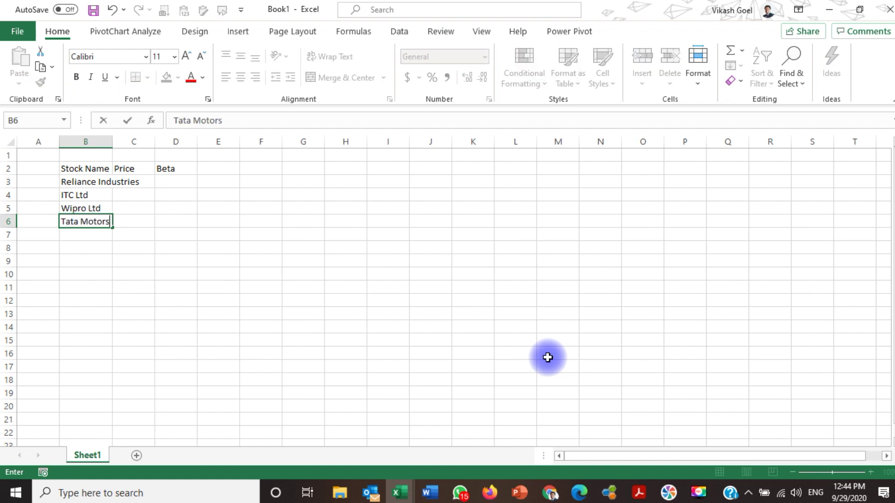
{"action": "key", "text": "Return"}
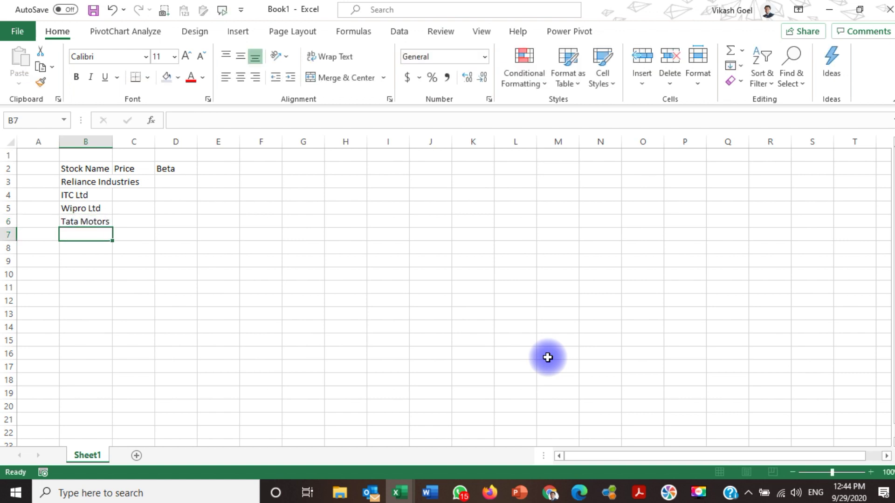
{"action": "key", "text": "Up"}
{"action": "key", "text": "Up"}
{"action": "key", "text": "Up"}
{"action": "key", "text": "Up"}
{"action": "key", "text": "Down"}
{"action": "key", "text": "Down"}
{"action": "key", "text": "Down"}
{"action": "key", "text": "Down"}
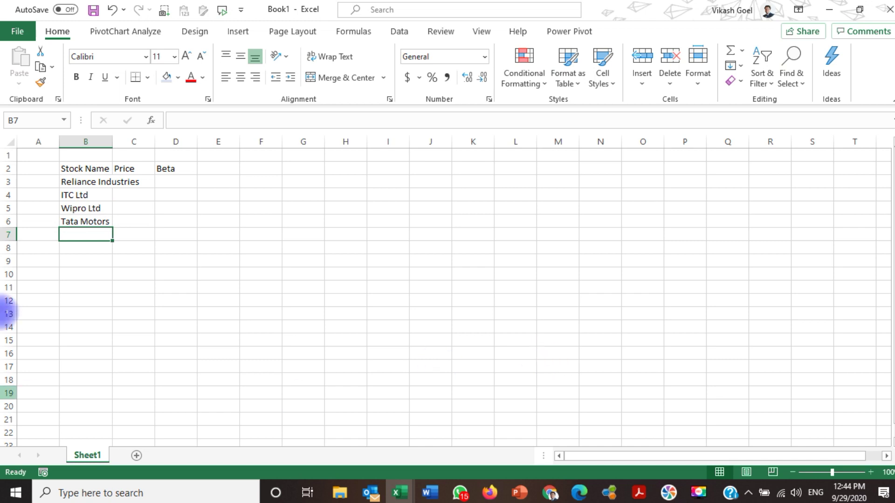
Fit column B to its contents and convert the range B2:D6 into a table without the headers option
{"action": "double_click", "coordinate": [112, 141]}
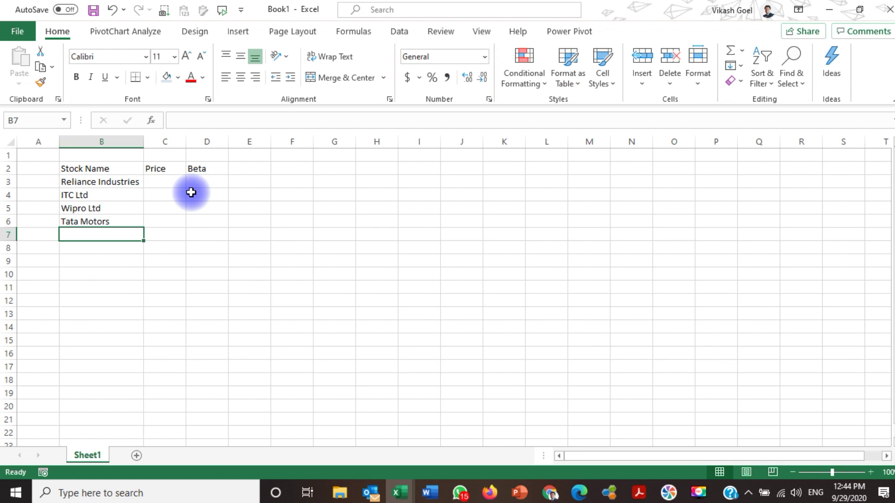
{"action": "left_click_drag", "start_coordinate": [118, 182], "coordinate": [120, 219]}
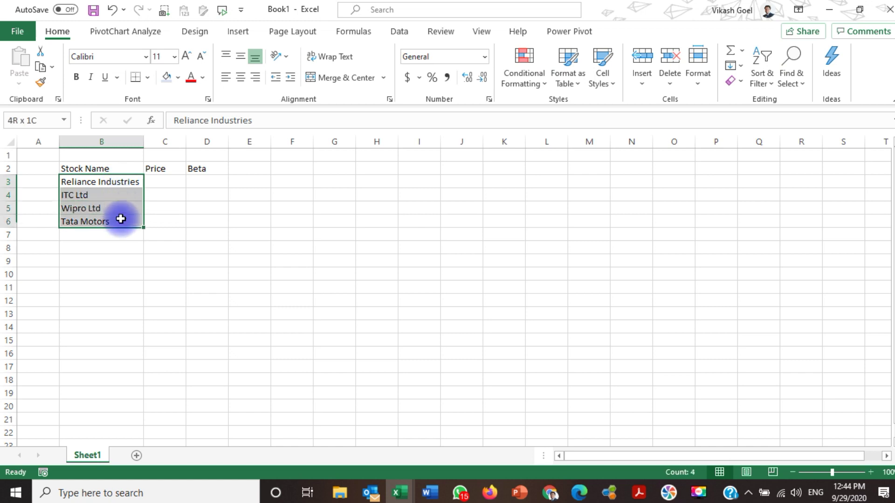
{"action": "left_click_drag", "start_coordinate": [93, 170], "coordinate": [212, 222]}
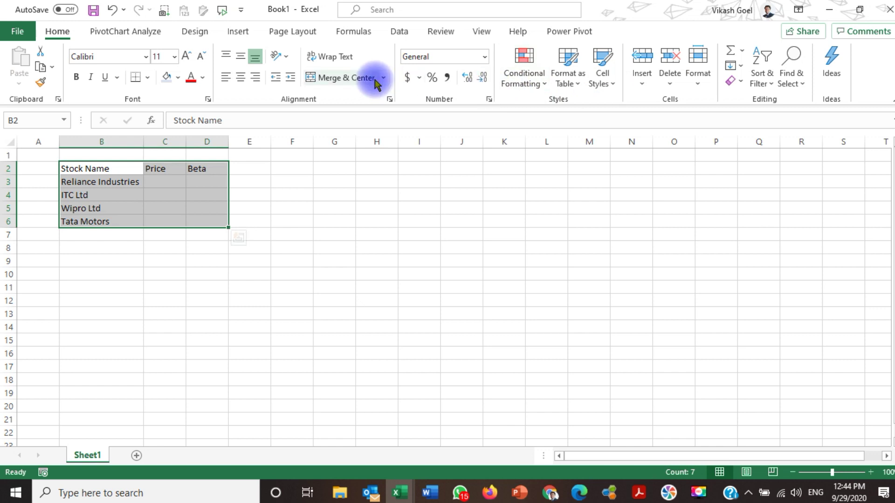
{"action": "key", "text": "ctrl+t"}
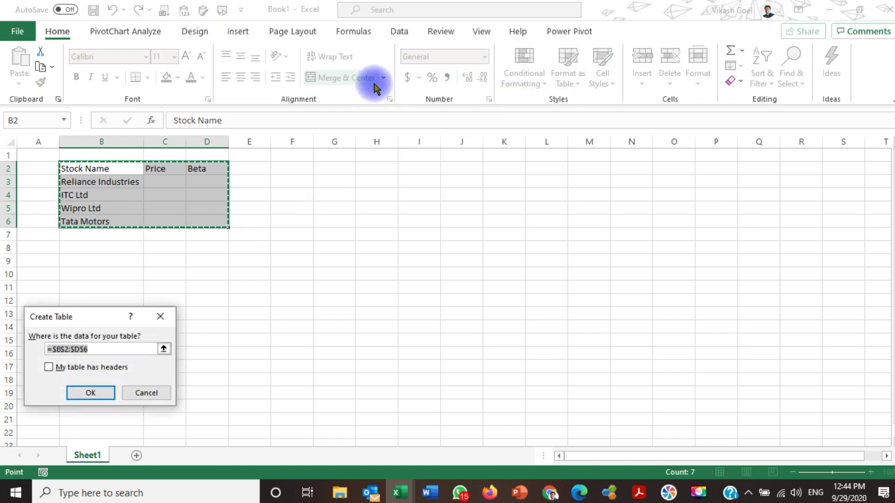
{"action": "left_click", "coordinate": [90, 393]}
{"action": "left_click", "coordinate": [329, 306]}
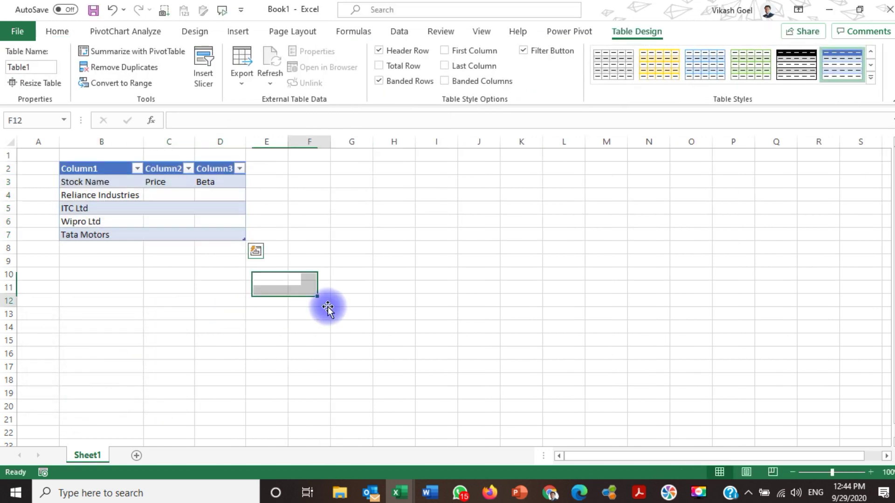
Rename the three table column headers as Stock Name, Price and Beta
{"action": "left_click", "coordinate": [79, 169]}
{"action": "type", "text": "Stc"}
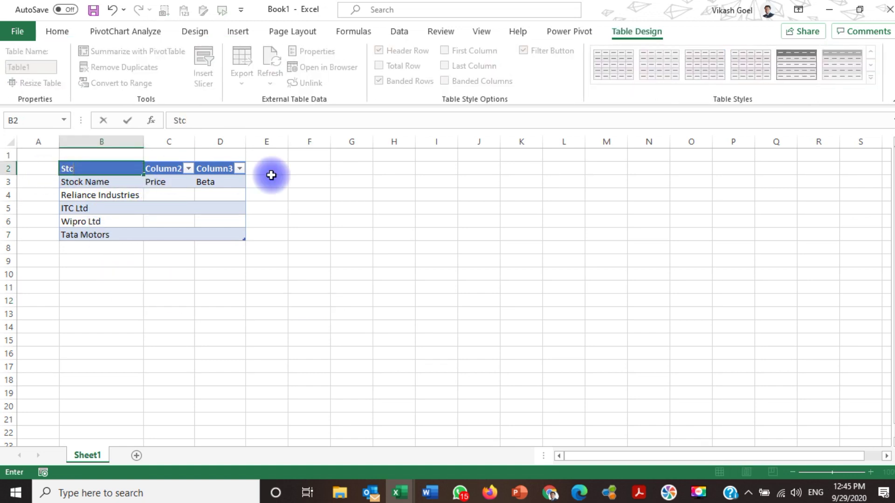
{"action": "type", "text": "ck Name"}
{"action": "key", "text": "Tab"}
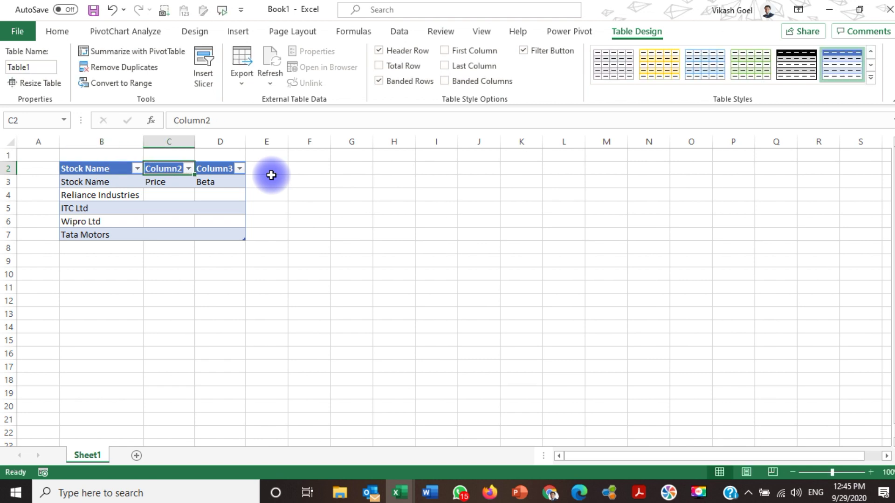
{"action": "type", "text": "Price"}
{"action": "key", "text": "Tab"}
{"action": "type", "text": "Beta"}
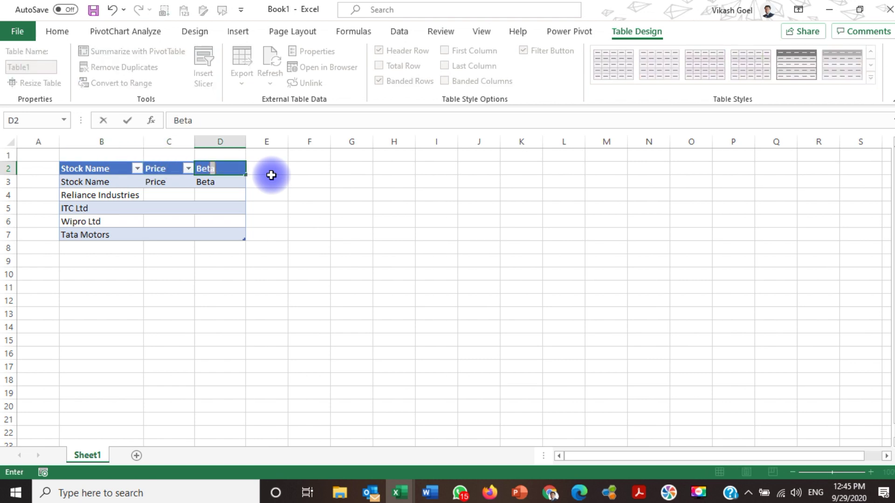
{"action": "key", "text": "Return"}
Delete the duplicate heading row (Stock Name, Price, Beta) directly below the table header
{"action": "key", "text": "Left"}
{"action": "key", "text": "Left"}
{"action": "key", "text": "shift+Right"}
{"action": "key", "text": "shift+Right"}
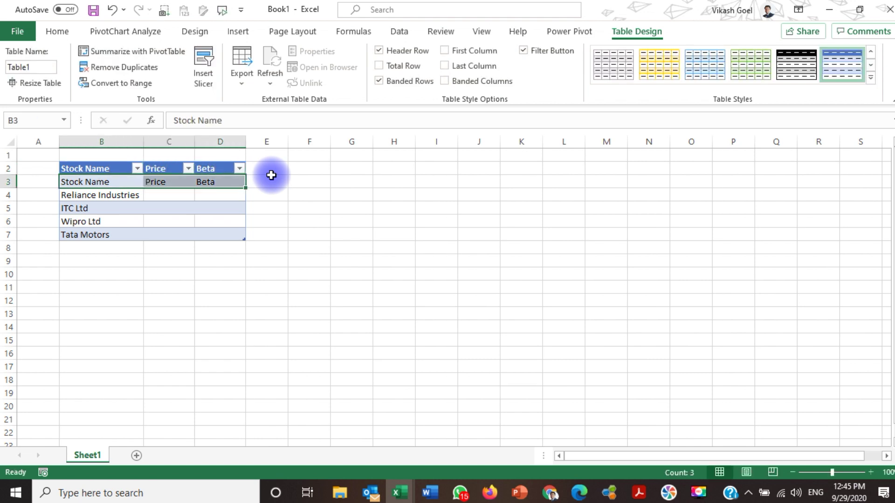
{"action": "key", "text": "ctrl+minus"}
{"action": "key", "text": "Down"}
{"action": "key", "text": "Up"}
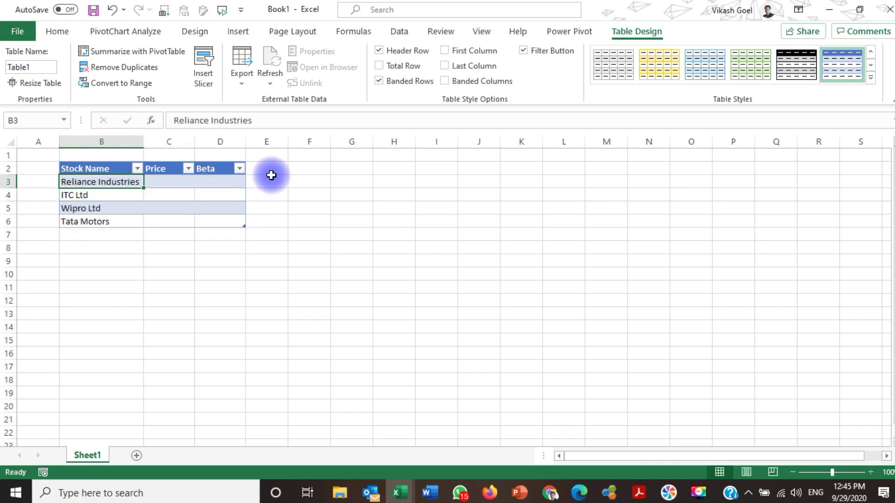
{"action": "key", "text": "Right"}
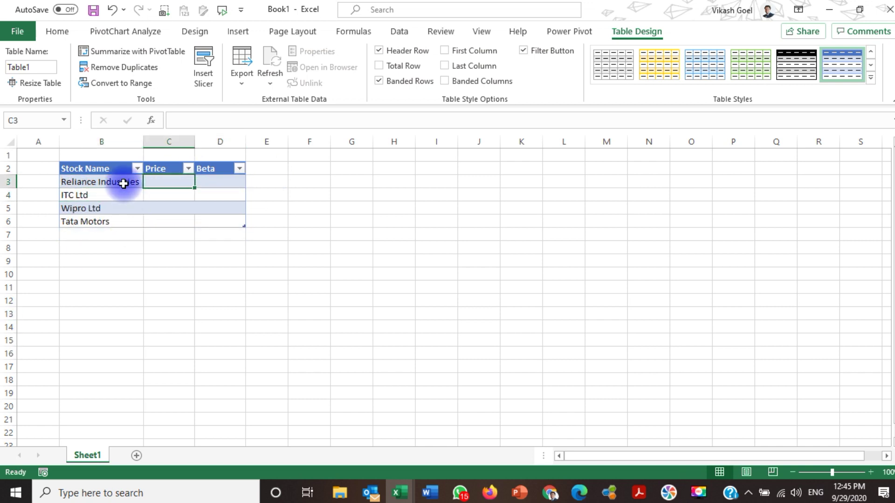
Convert the stock names in B3:B6 to the Stocks data type and fit column B to its contents
{"action": "left_click_drag", "start_coordinate": [116, 184], "coordinate": [112, 221]}
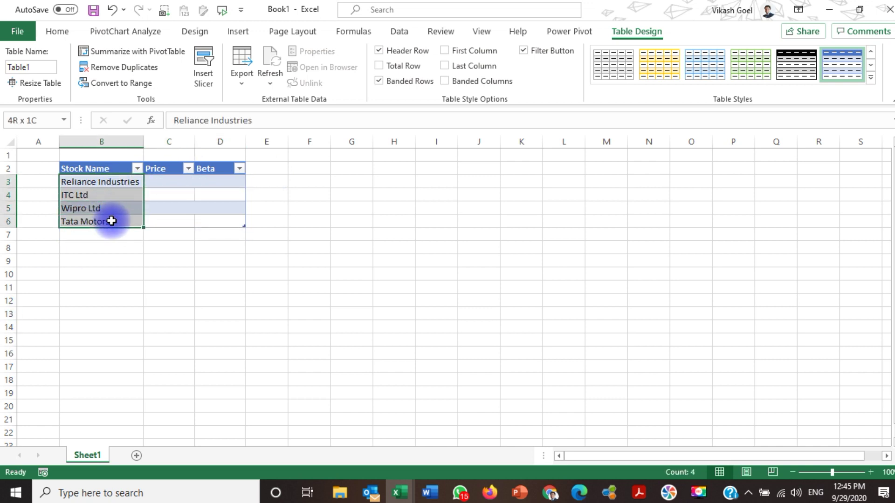
{"action": "left_click", "coordinate": [399, 31]}
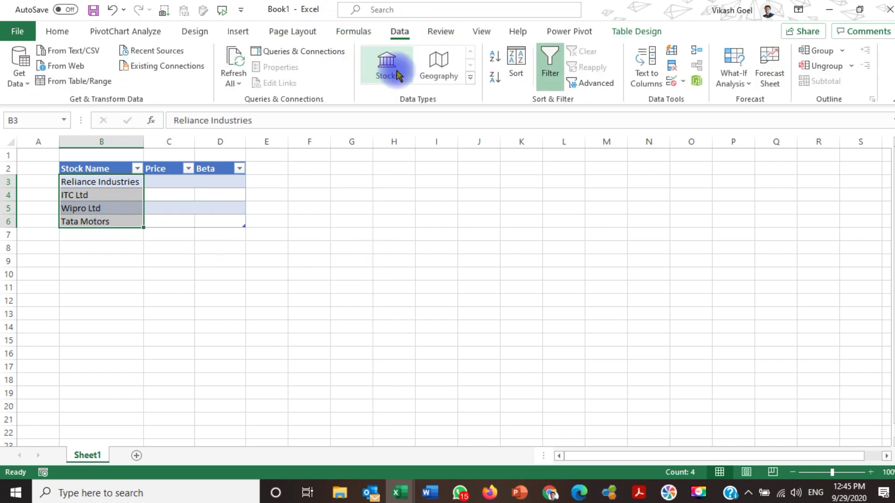
{"action": "left_click", "coordinate": [385, 72]}
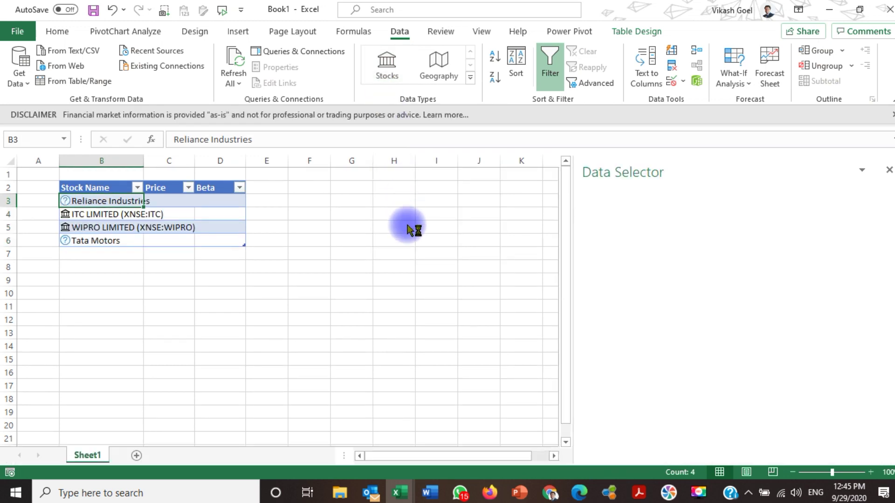
{"action": "left_click", "coordinate": [86, 292]}
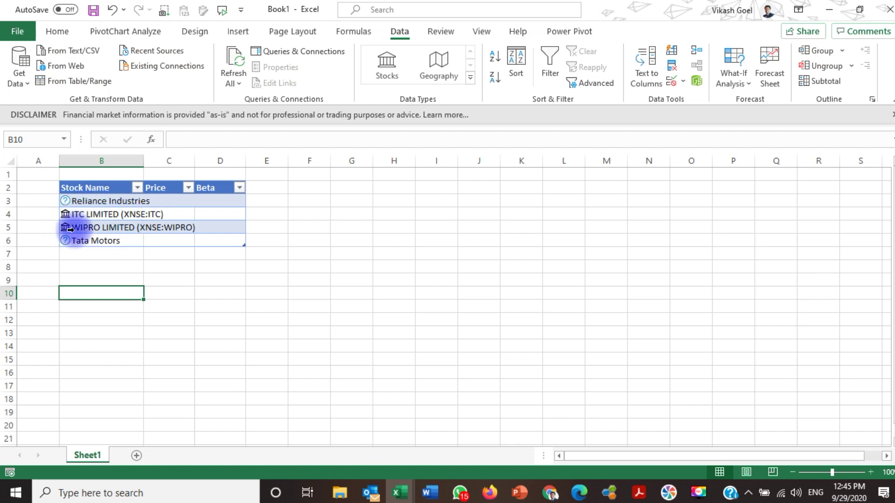
{"action": "double_click", "coordinate": [144, 159]}
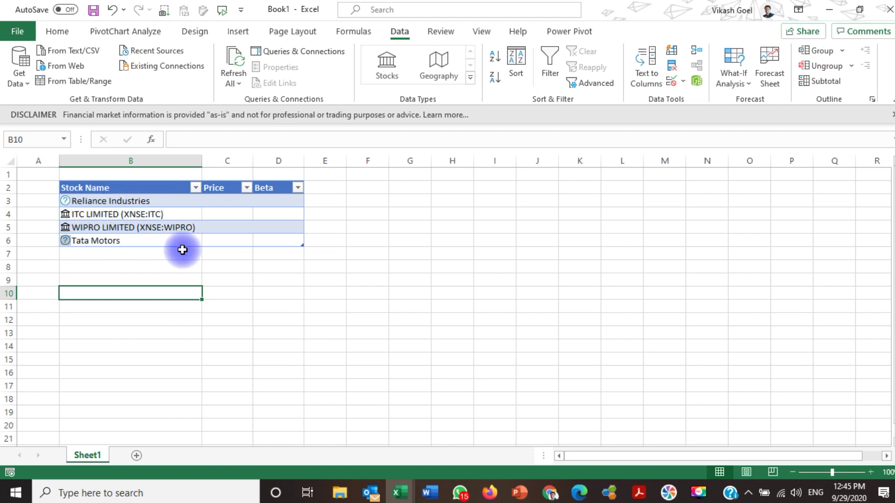
Match the unresolved Reliance Industries entry to the National Stock Exchange of India stock RELIANCE
{"action": "left_click", "coordinate": [66, 201]}
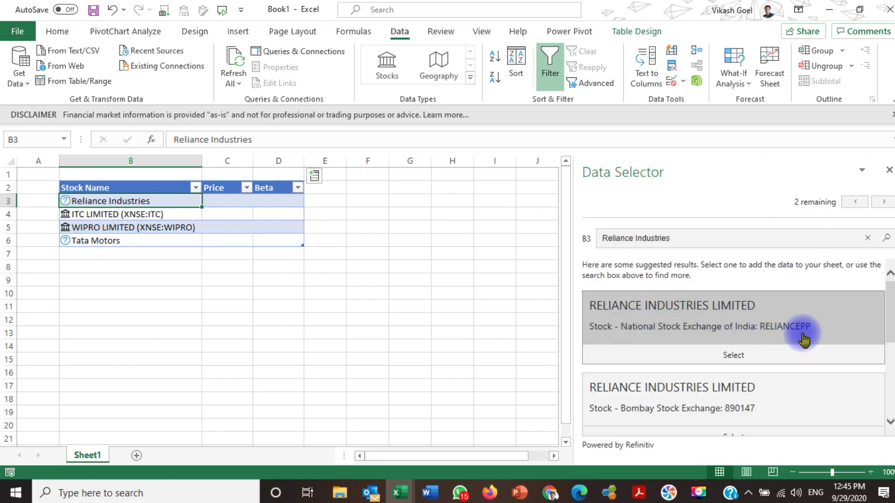
{"action": "scroll", "coordinate": [806, 338], "scroll_direction": "down", "scroll_amount": 2}
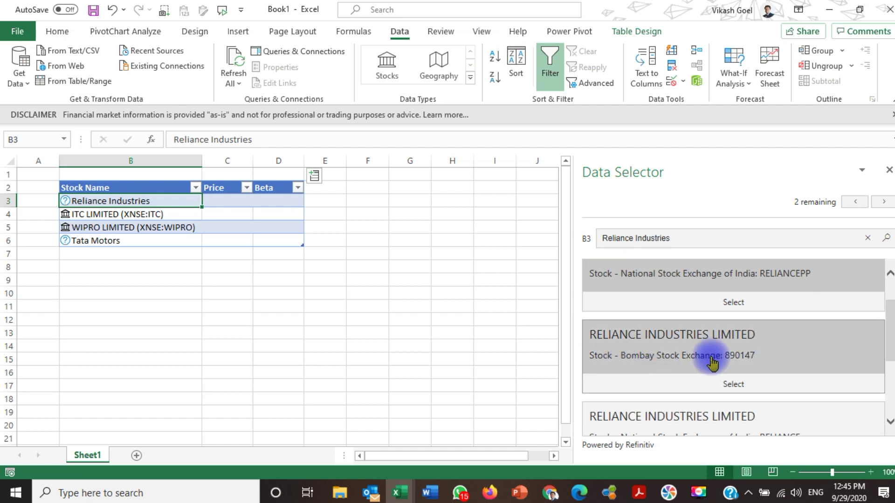
{"action": "scroll", "coordinate": [746, 365], "scroll_direction": "down", "scroll_amount": 2}
{"action": "scroll", "coordinate": [767, 364], "scroll_direction": "down", "scroll_amount": 1}
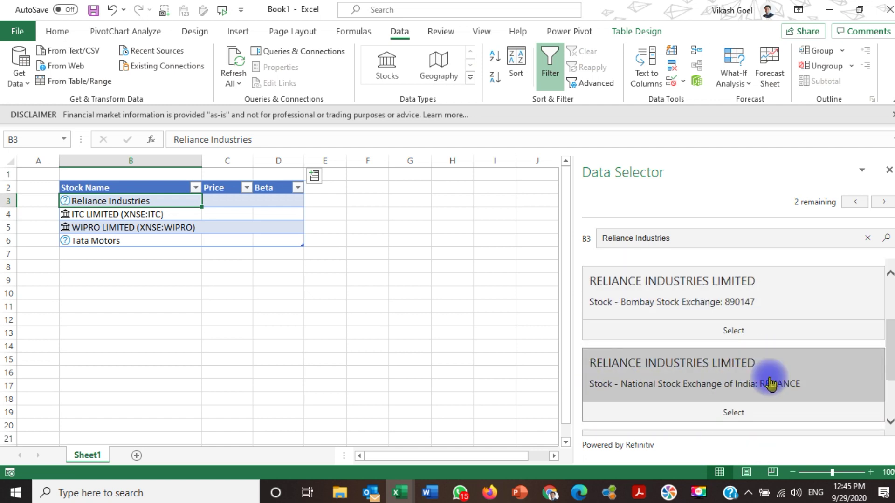
{"action": "left_click", "coordinate": [745, 413]}
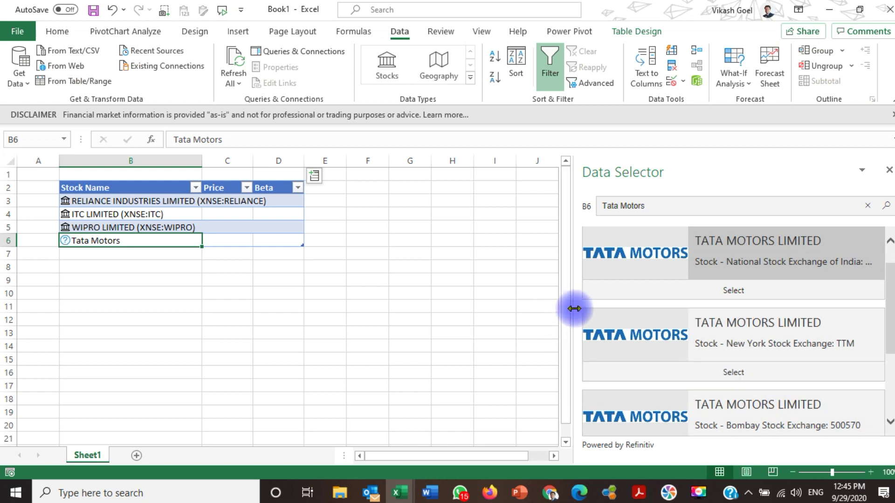
Match Tata Motors to the National Stock Exchange of India stock TATAMOTORS and fit column B to its contents
{"action": "left_click_drag", "start_coordinate": [576, 309], "coordinate": [480, 306]}
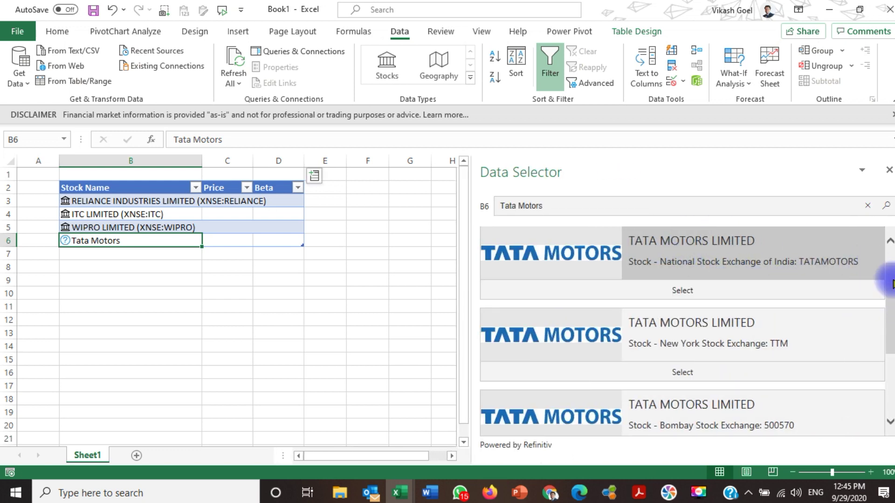
{"action": "left_click_drag", "start_coordinate": [892, 286], "coordinate": [891, 262]}
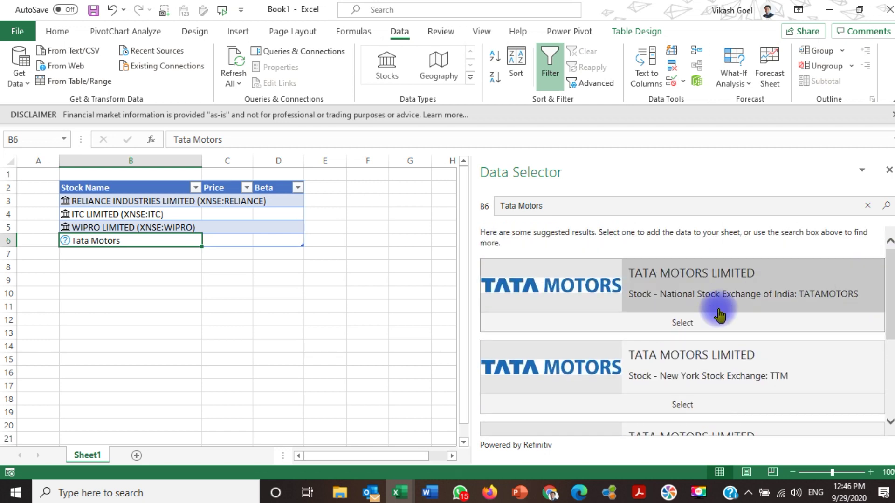
{"action": "left_click", "coordinate": [668, 322]}
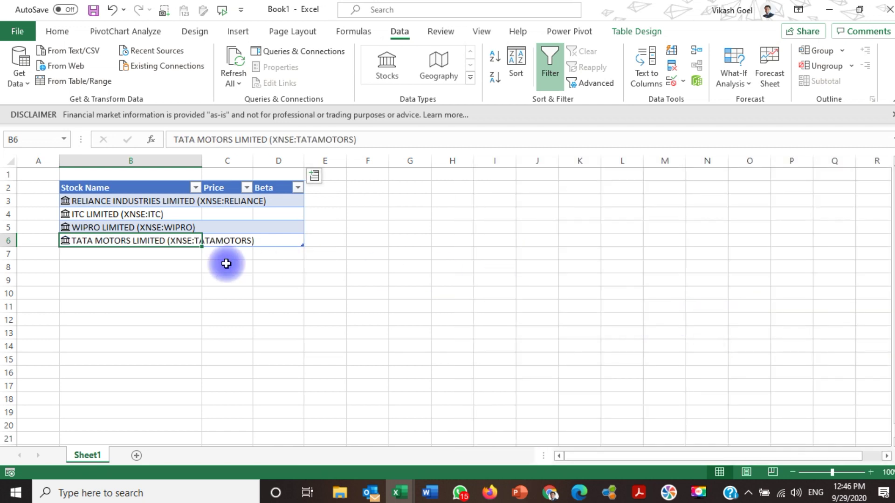
{"action": "double_click", "coordinate": [201, 159]}
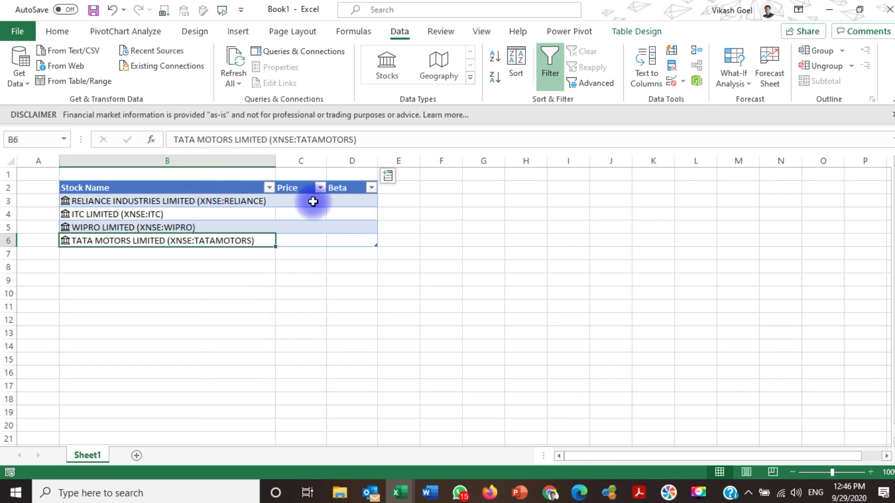
Add the Price field of the stocks as a new column of the table
{"action": "left_click", "coordinate": [390, 180]}
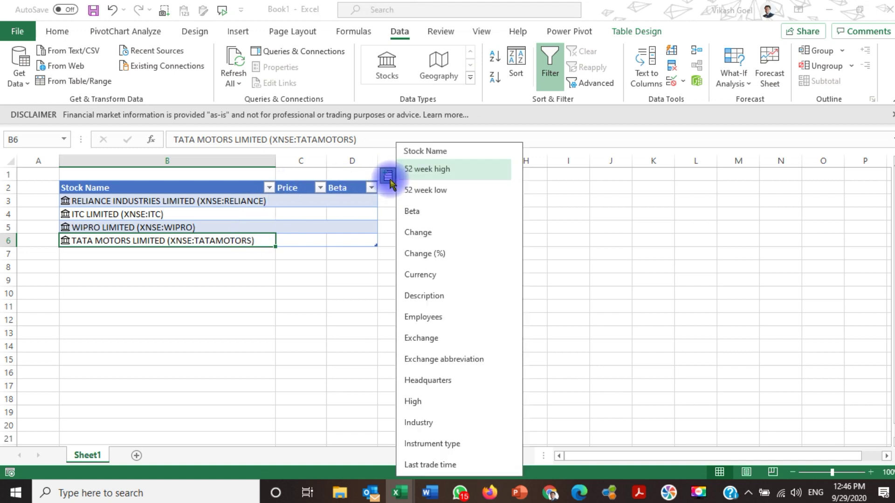
{"action": "scroll", "coordinate": [492, 204], "scroll_direction": "down", "scroll_amount": 4}
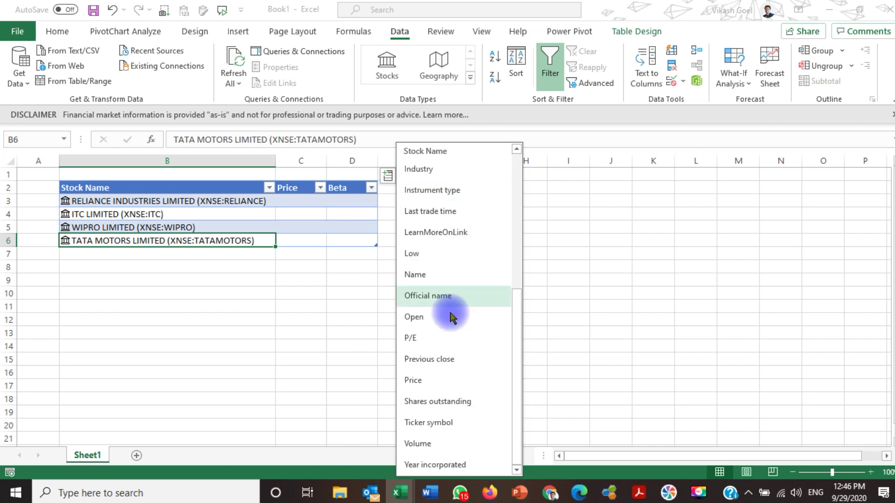
{"action": "left_click", "coordinate": [427, 380]}
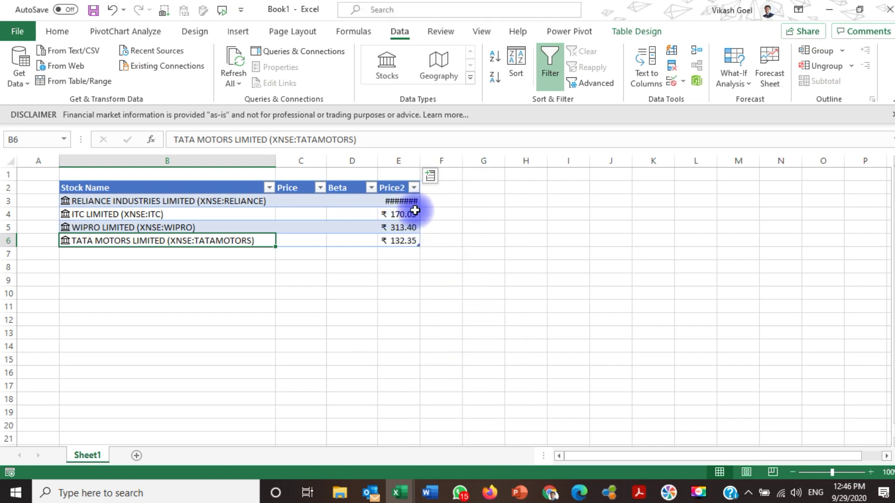
Fit column E to its contents and try to rename its header in E2 to Price
{"action": "double_click", "coordinate": [420, 161]}
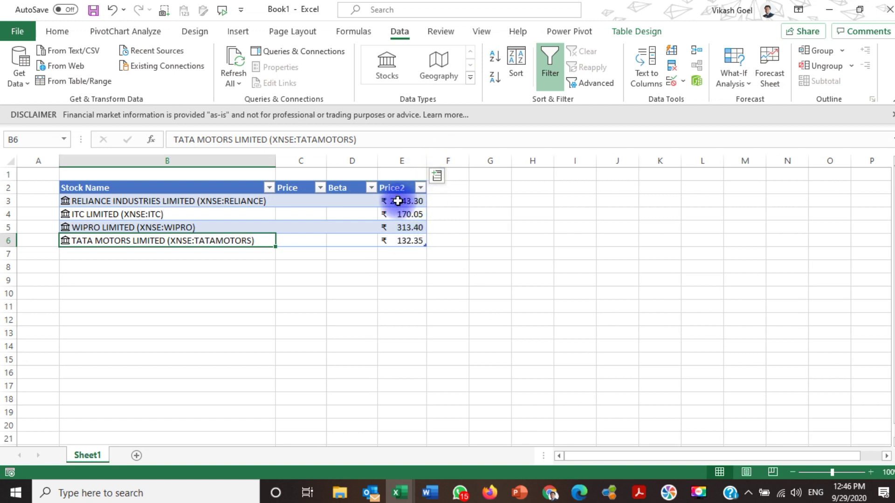
{"action": "left_click", "coordinate": [399, 186]}
{"action": "type", "text": "Pri"}
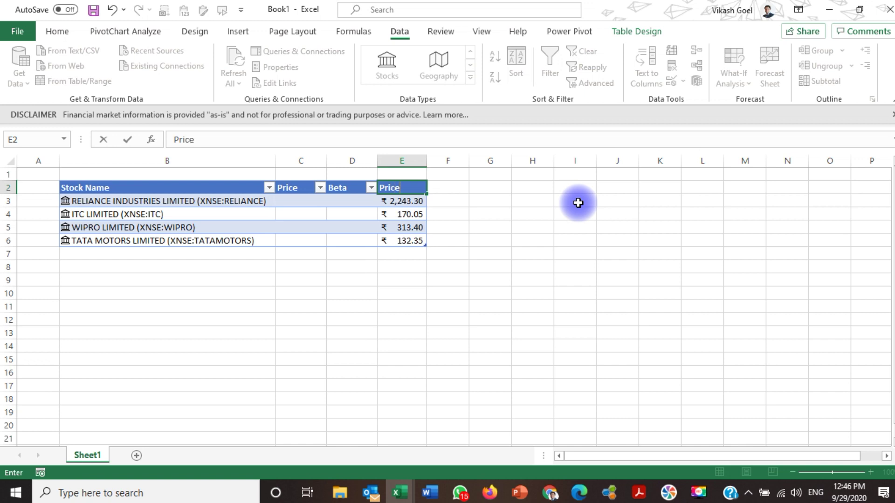
{"action": "type", "text": "ce"}
{"action": "key", "text": "Return"}
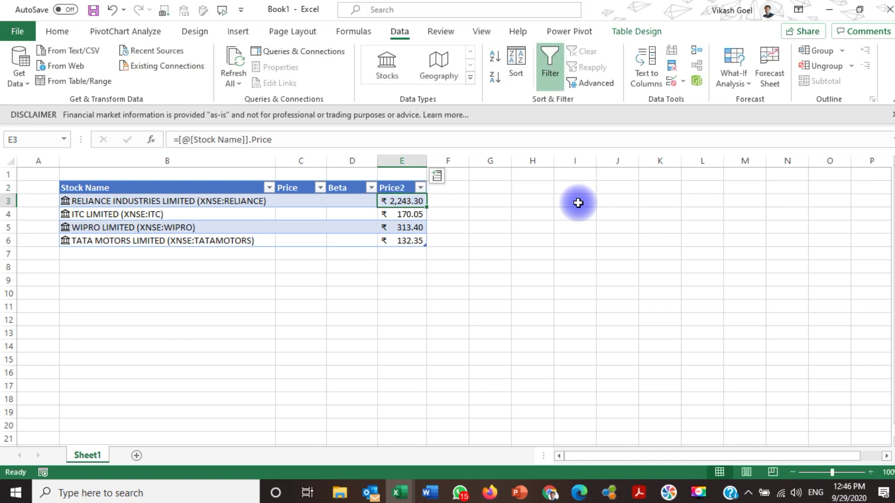
Delete the empty Price column C and add the Beta field of the stocks as a new table column
{"action": "right_click", "coordinate": [303, 161]}
{"action": "left_click", "coordinate": [339, 287]}
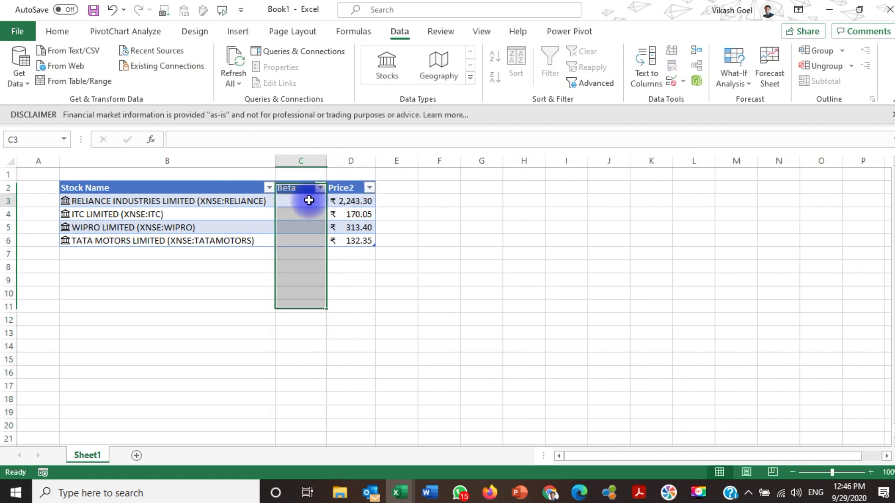
{"action": "left_click", "coordinate": [293, 201]}
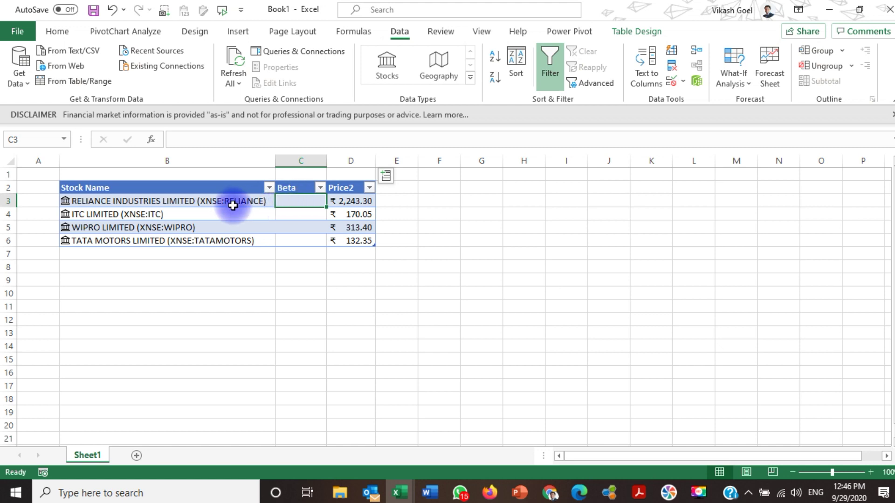
{"action": "left_click", "coordinate": [387, 177]}
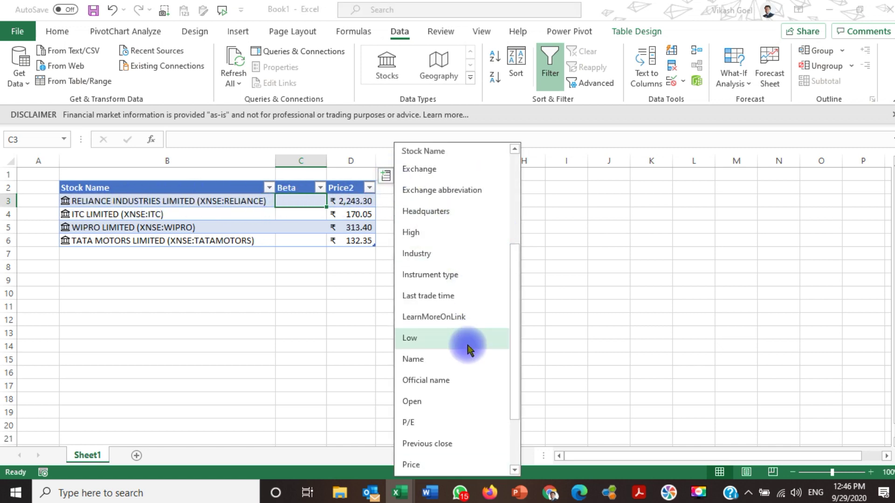
{"action": "scroll", "coordinate": [455, 381], "scroll_direction": "down", "scroll_amount": 2}
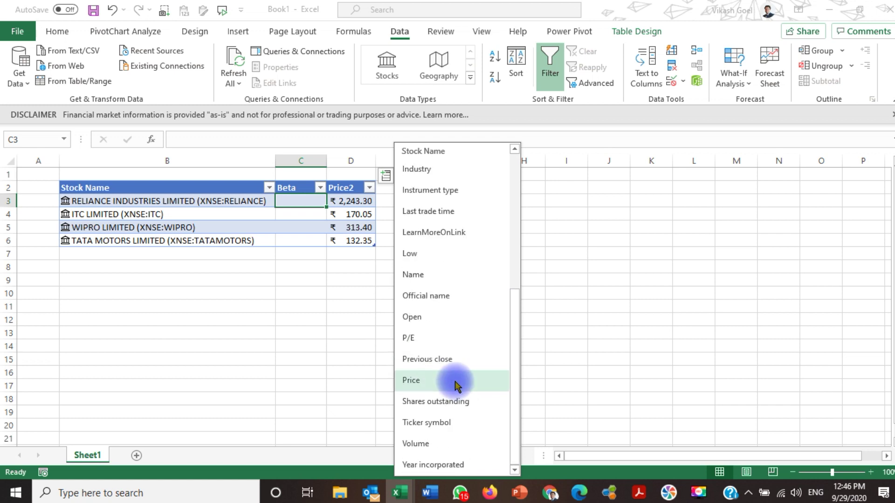
{"action": "scroll", "coordinate": [455, 381], "scroll_direction": "up", "scroll_amount": 5}
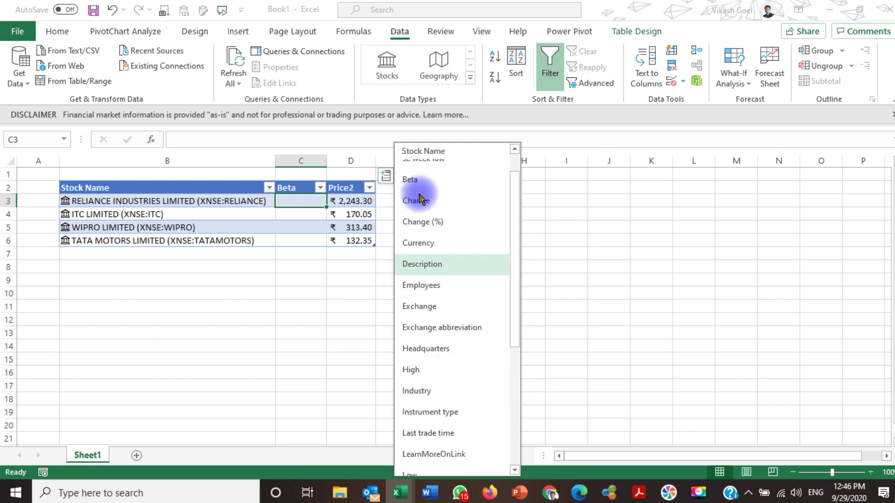
{"action": "left_click", "coordinate": [411, 179]}
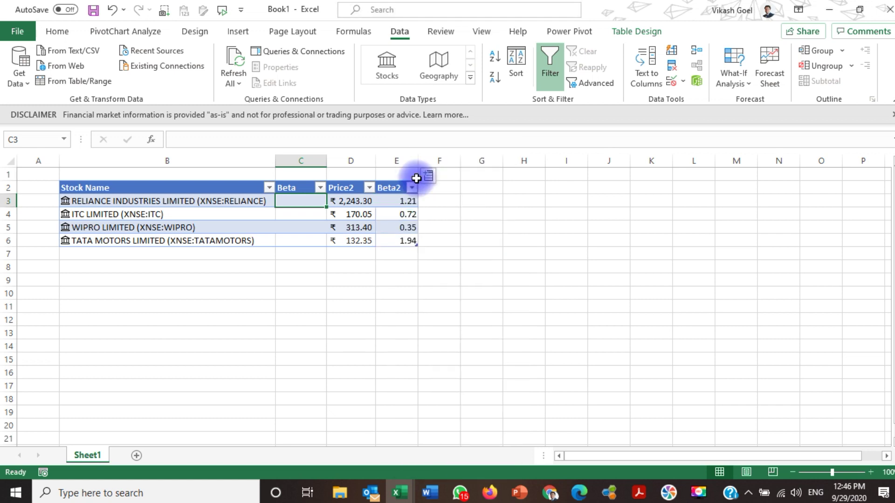
Delete the empty Beta column C from the sheet
{"action": "right_click", "coordinate": [300, 155]}
{"action": "left_click", "coordinate": [347, 285]}
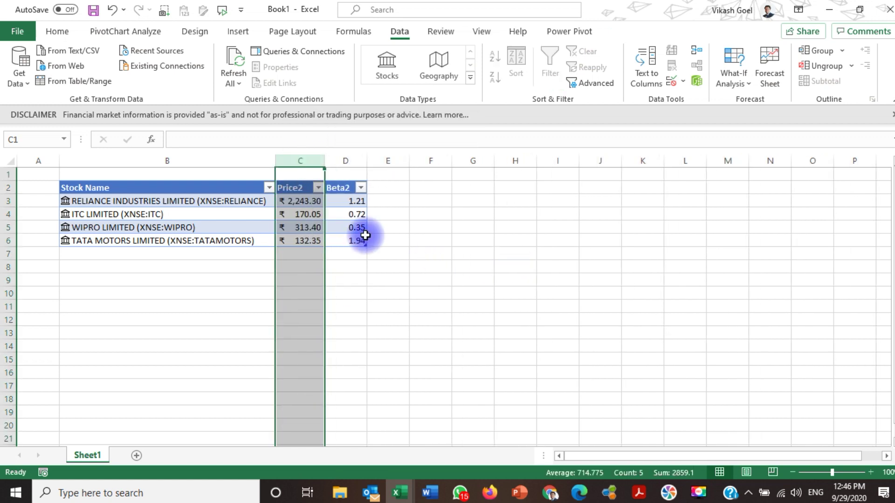
{"action": "left_click", "coordinate": [392, 237]}
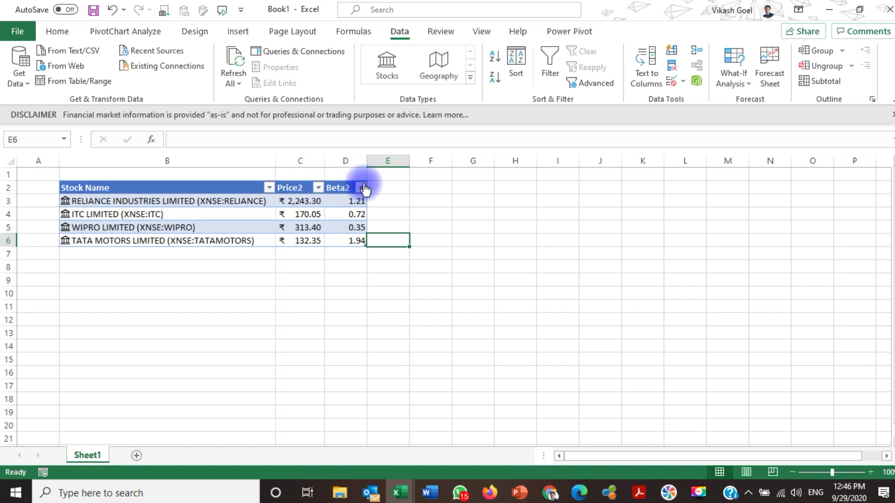
Examine the full list of stock data fields that can be added to the table, without adding any
{"action": "left_click", "coordinate": [342, 186]}
{"action": "left_click", "coordinate": [377, 177]}
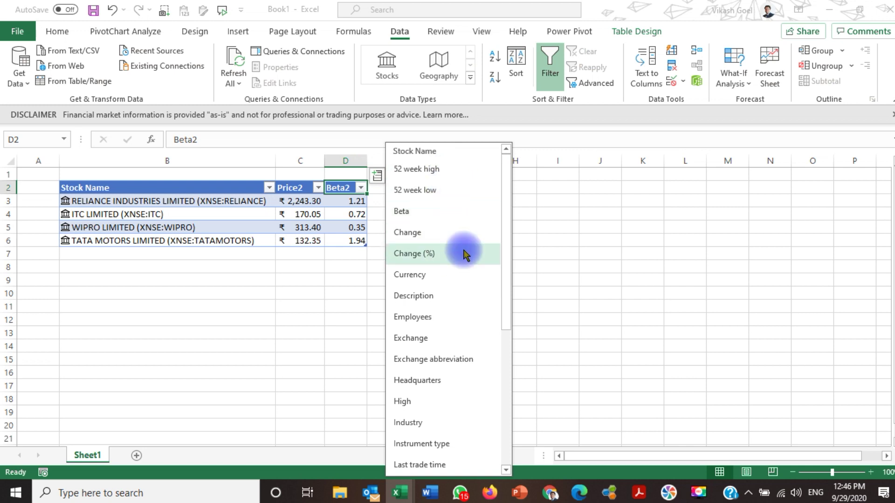
{"action": "scroll", "coordinate": [483, 308], "scroll_direction": "down", "scroll_amount": 1}
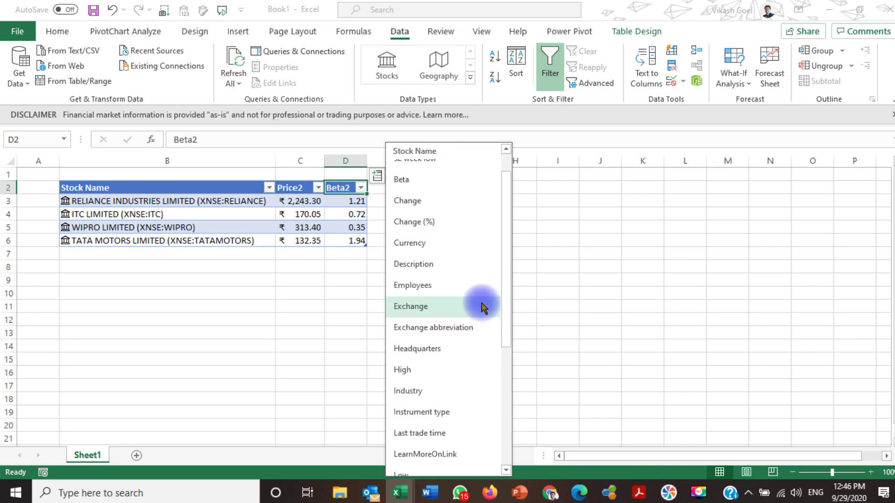
{"action": "scroll", "coordinate": [483, 308], "scroll_direction": "down", "scroll_amount": 3}
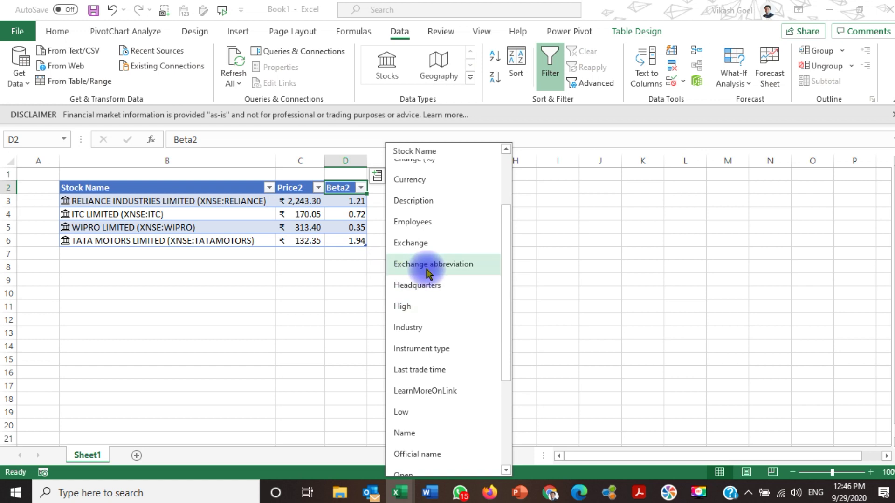
{"action": "scroll", "coordinate": [471, 301], "scroll_direction": "down", "scroll_amount": 2}
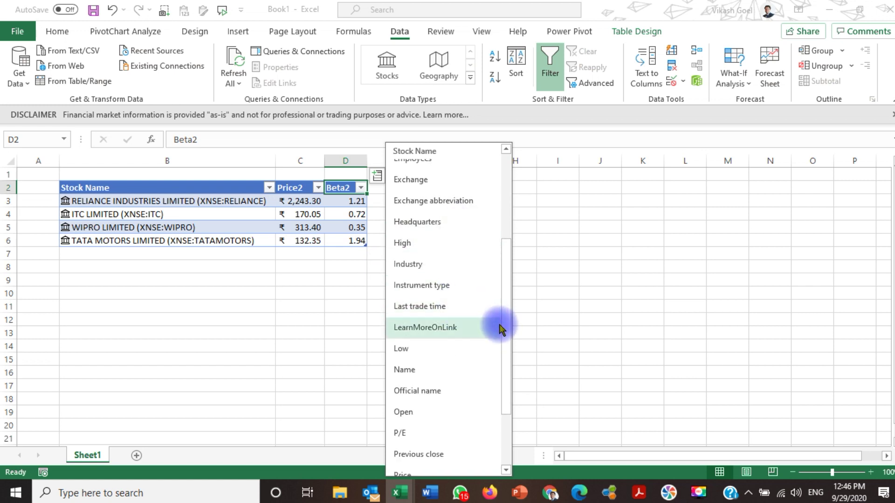
{"action": "left_click_drag", "start_coordinate": [509, 265], "coordinate": [508, 316]}
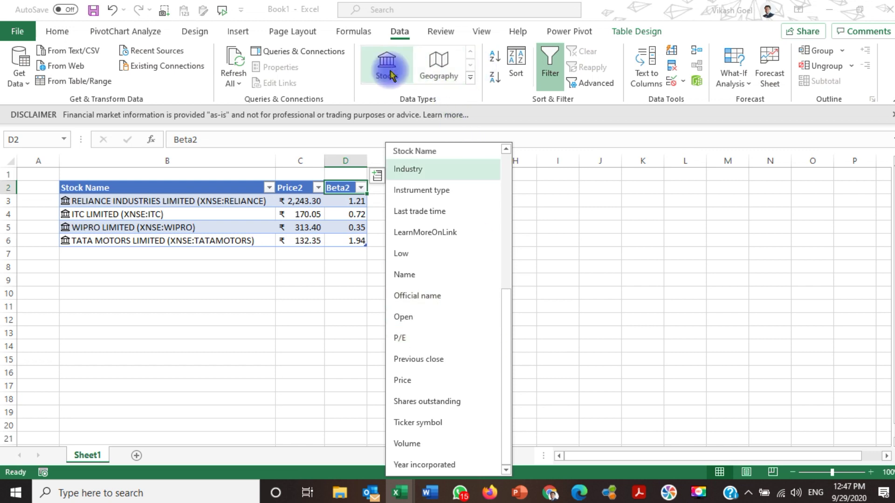
{"action": "left_click", "coordinate": [286, 252]}
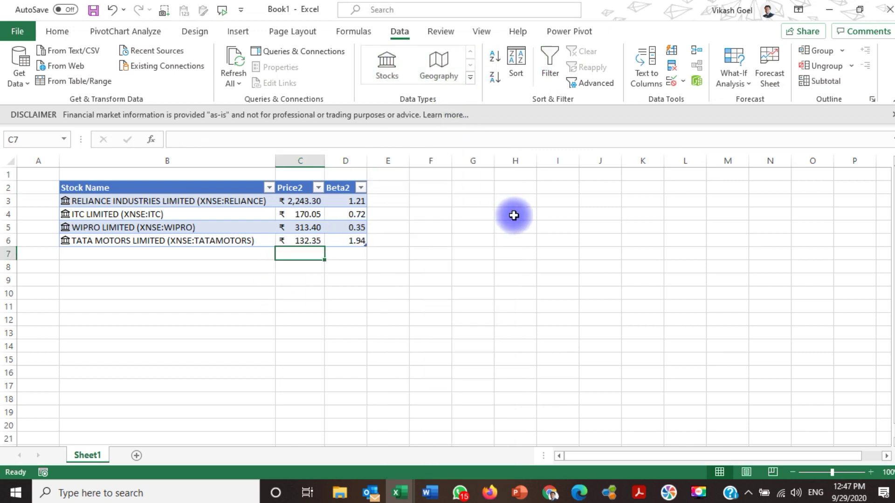